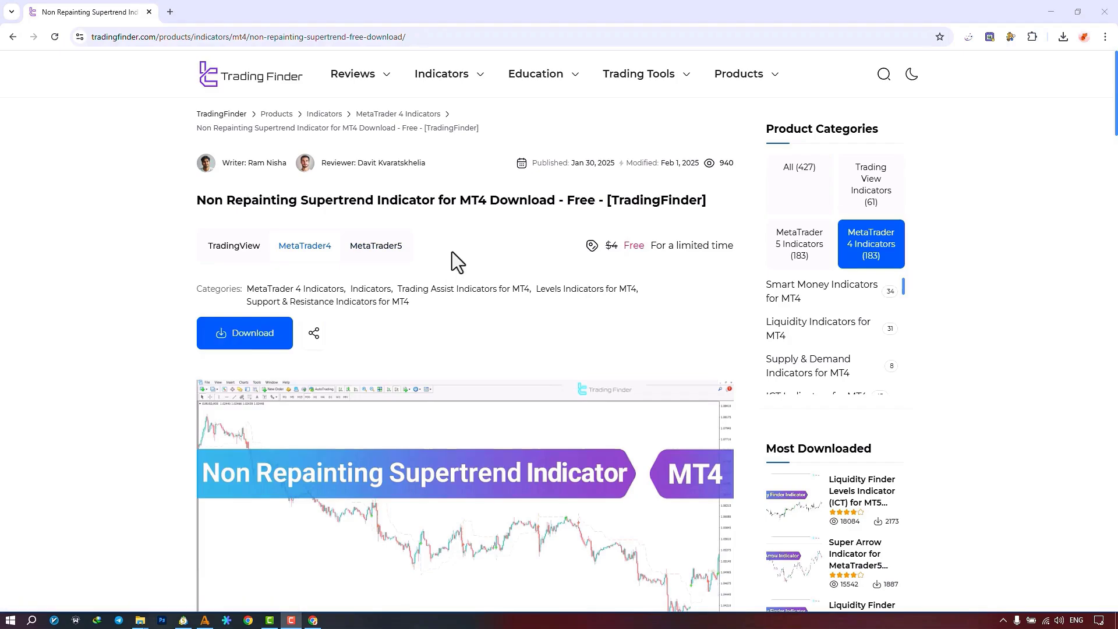
Step: Place 'Non Repainting Supertrend MT4 by TFlab V1.2' on the XAUUSD M15 chart with DLL imports allowed
{"action": "scroll", "coordinate": [452, 251], "scroll_direction": "down", "scroll_amount": 7}
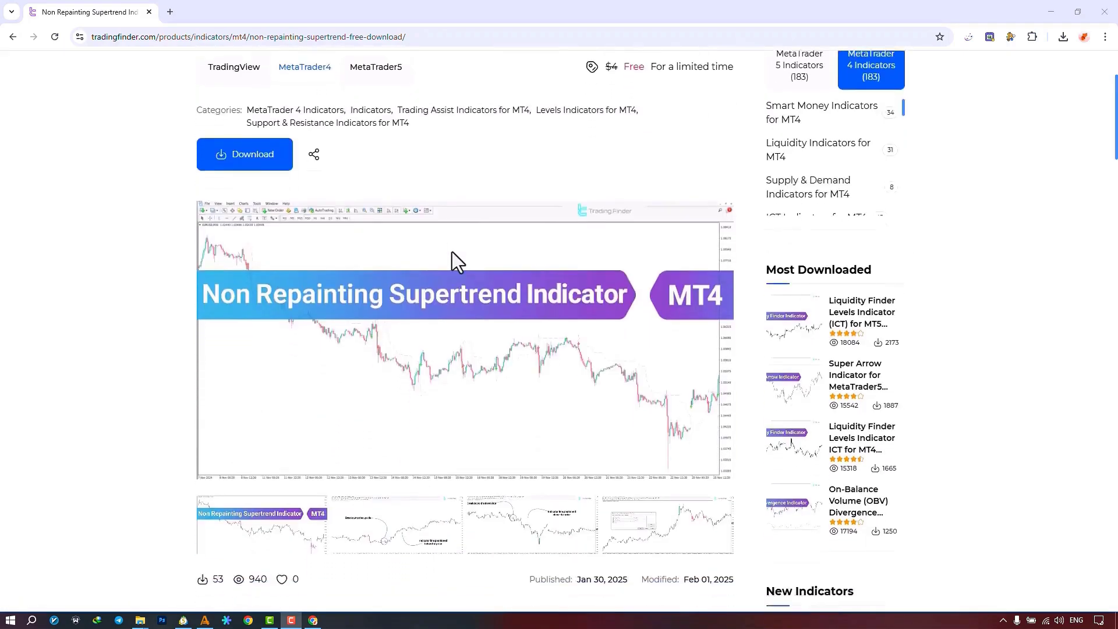
{"action": "scroll", "coordinate": [450, 251], "scroll_direction": "down", "scroll_amount": 9}
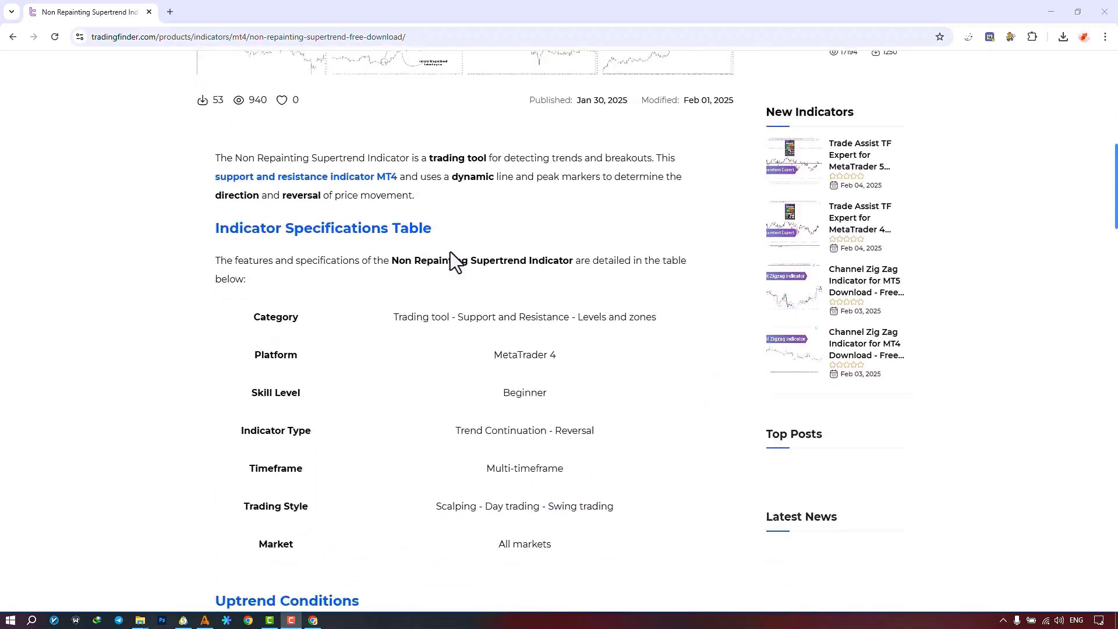
{"action": "scroll", "coordinate": [449, 252], "scroll_direction": "down", "scroll_amount": 10}
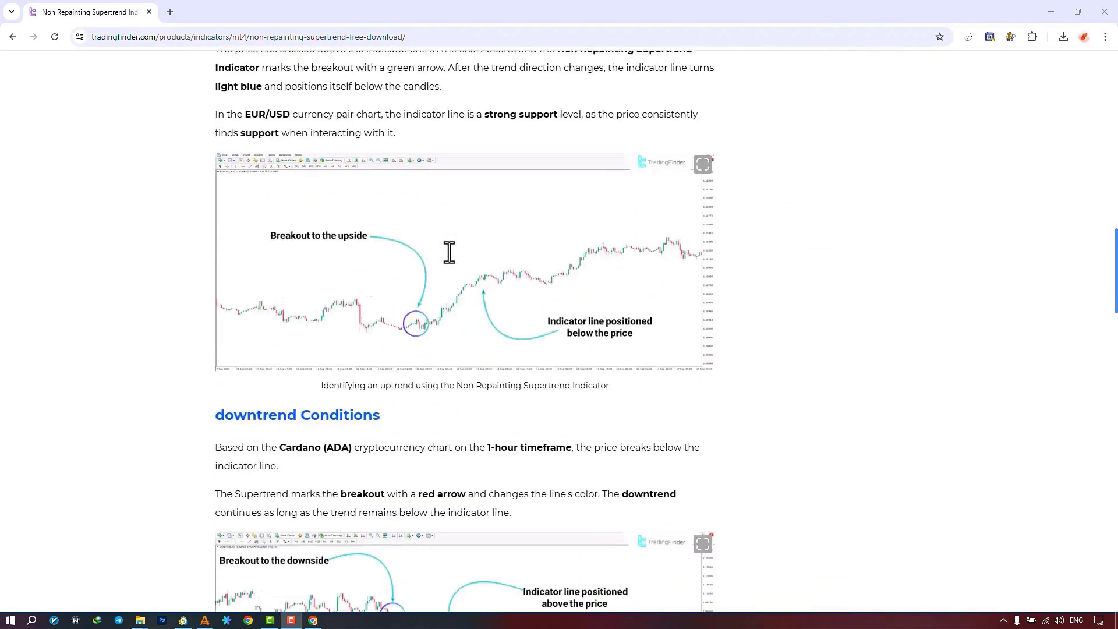
{"action": "scroll", "coordinate": [453, 266], "scroll_direction": "down", "scroll_amount": 3}
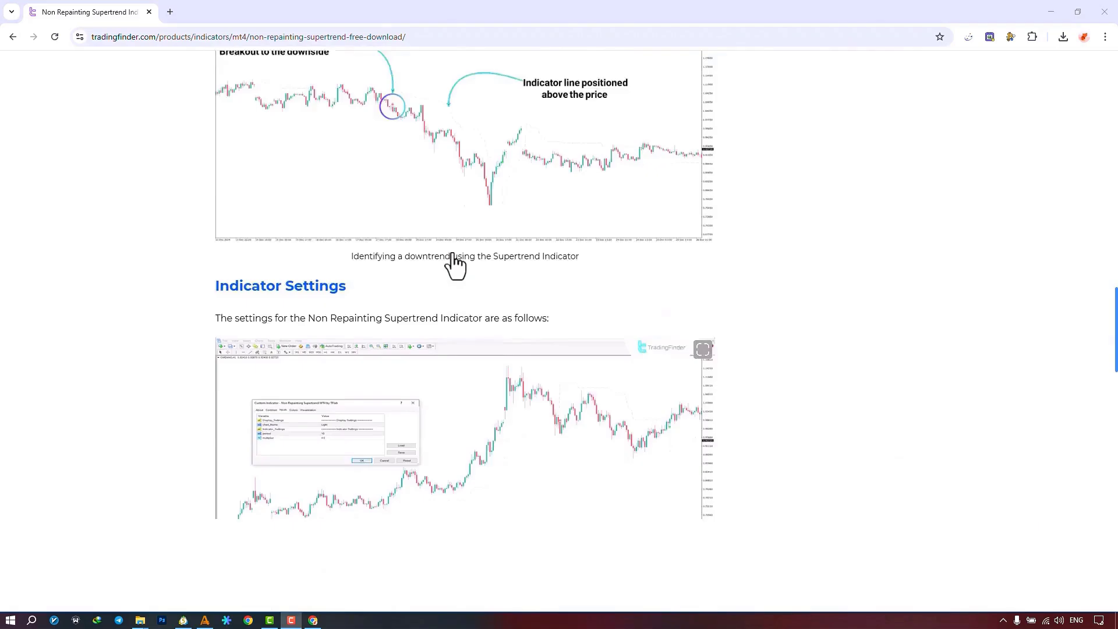
{"action": "scroll", "coordinate": [452, 266], "scroll_direction": "up", "scroll_amount": 4}
{"action": "scroll", "coordinate": [455, 265], "scroll_direction": "up", "scroll_amount": 8}
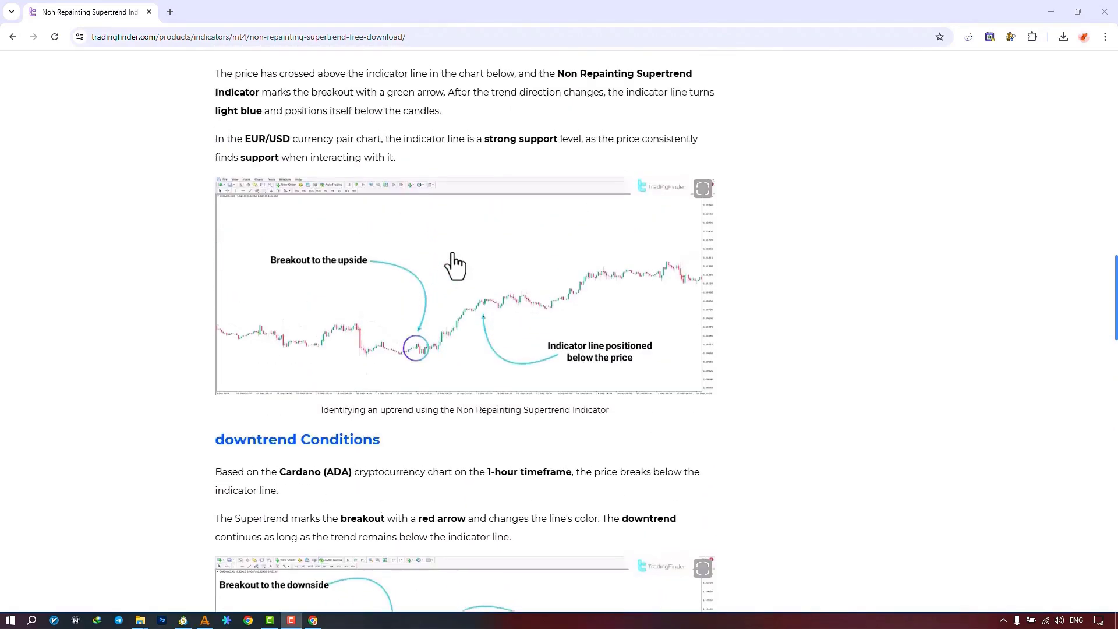
{"action": "scroll", "coordinate": [455, 265], "scroll_direction": "up", "scroll_amount": 6}
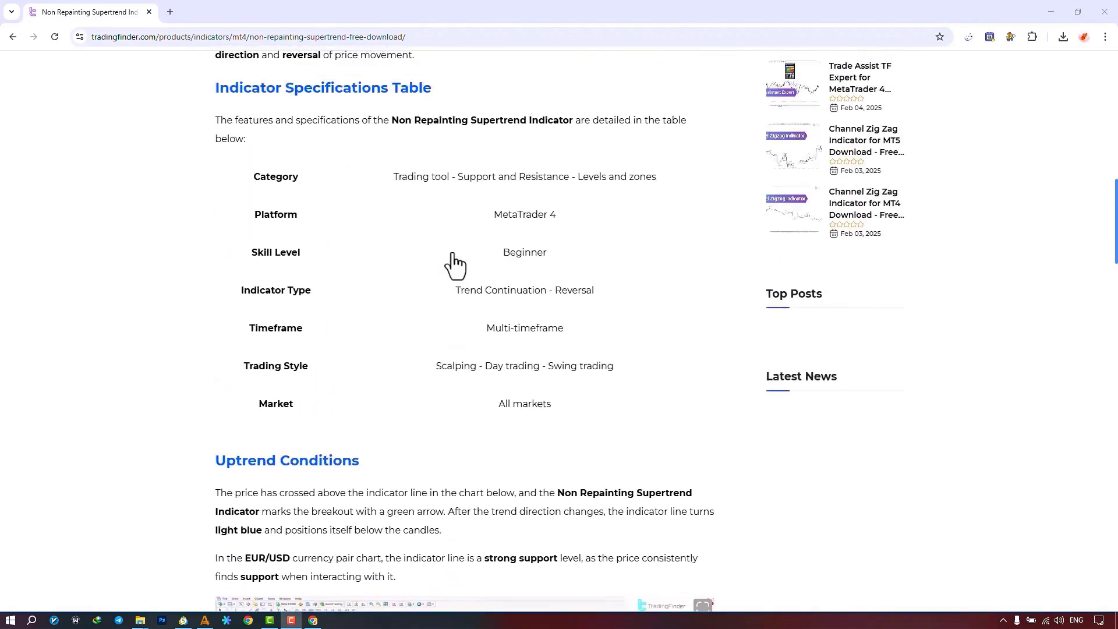
{"action": "scroll", "coordinate": [455, 265], "scroll_direction": "up", "scroll_amount": 8}
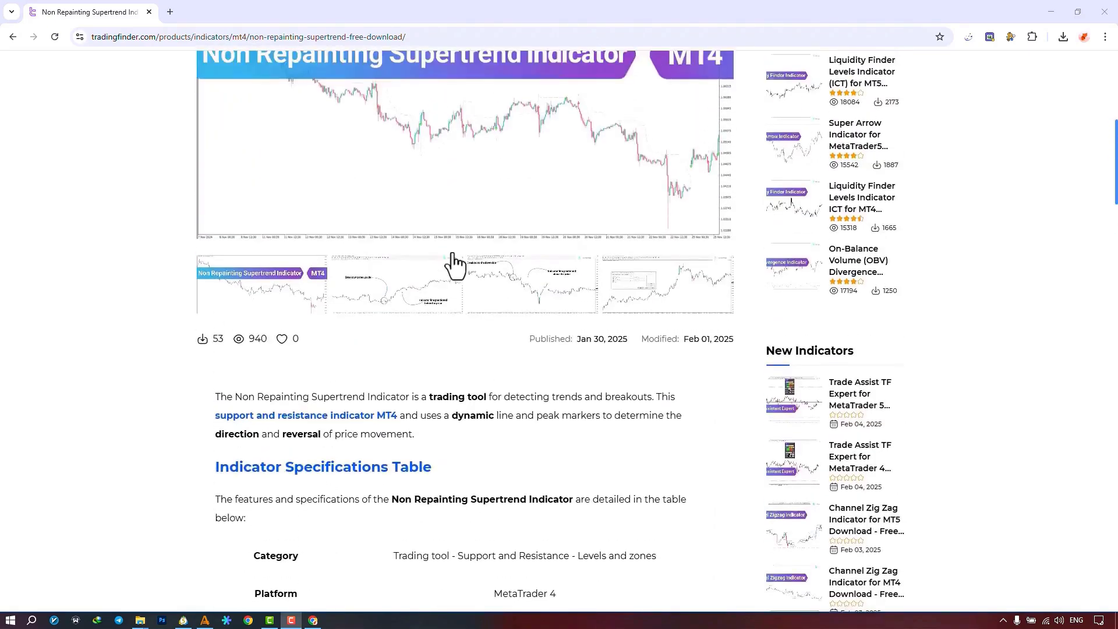
{"action": "scroll", "coordinate": [454, 265], "scroll_direction": "up", "scroll_amount": 3}
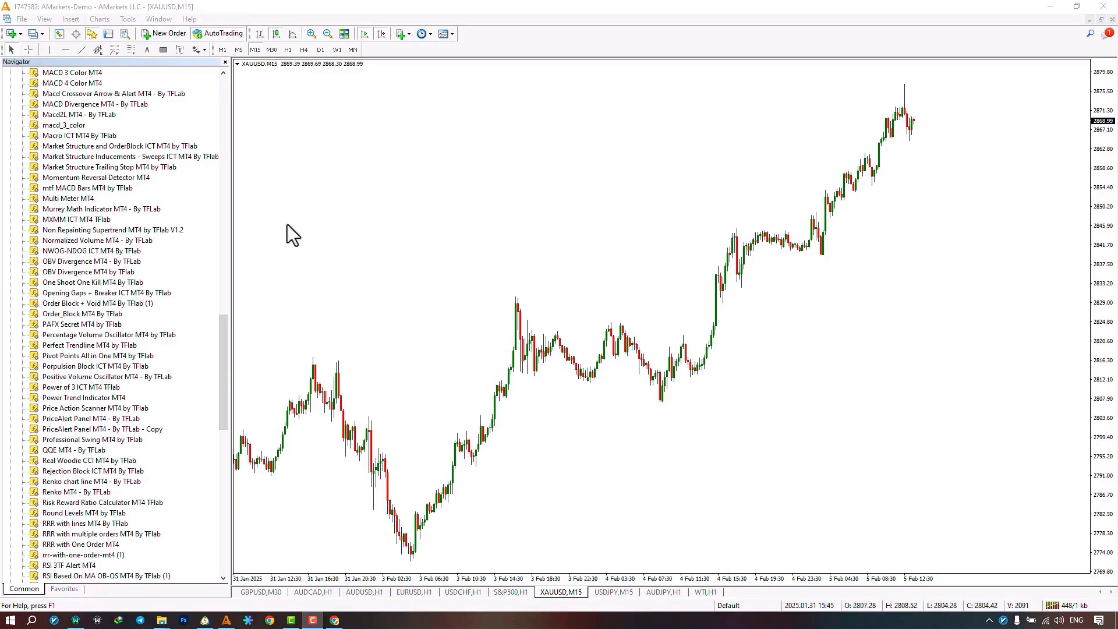
{"action": "left_click_drag", "start_coordinate": [160, 230], "coordinate": [461, 269]}
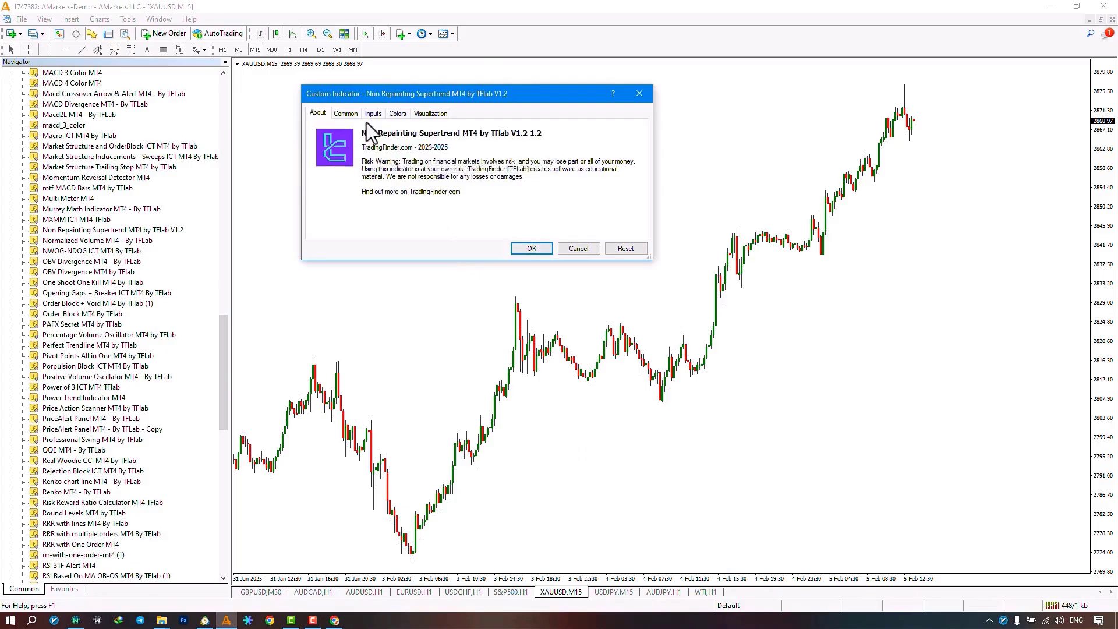
{"action": "left_click", "coordinate": [345, 113]}
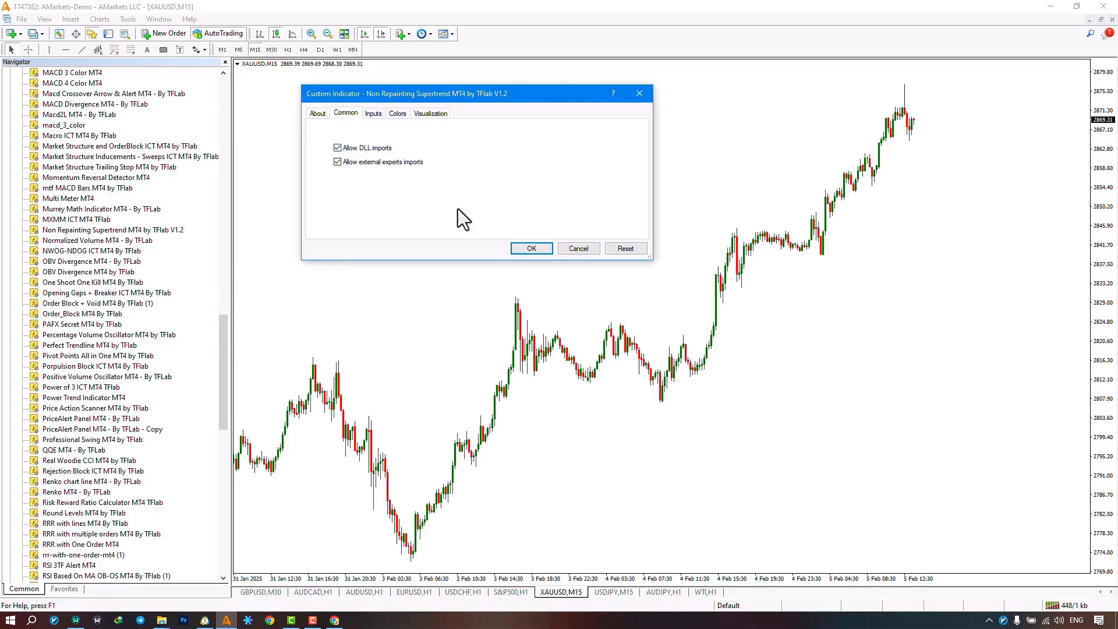
{"action": "left_click", "coordinate": [526, 249]}
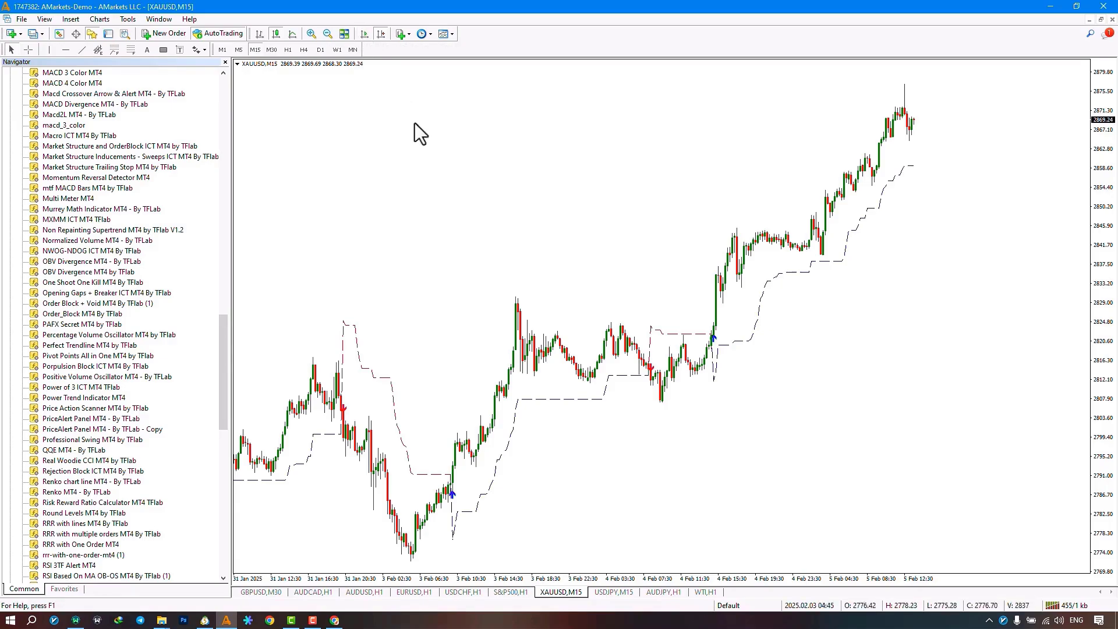
{"action": "scroll", "coordinate": [512, 281], "scroll_direction": "down", "scroll_amount": 6}
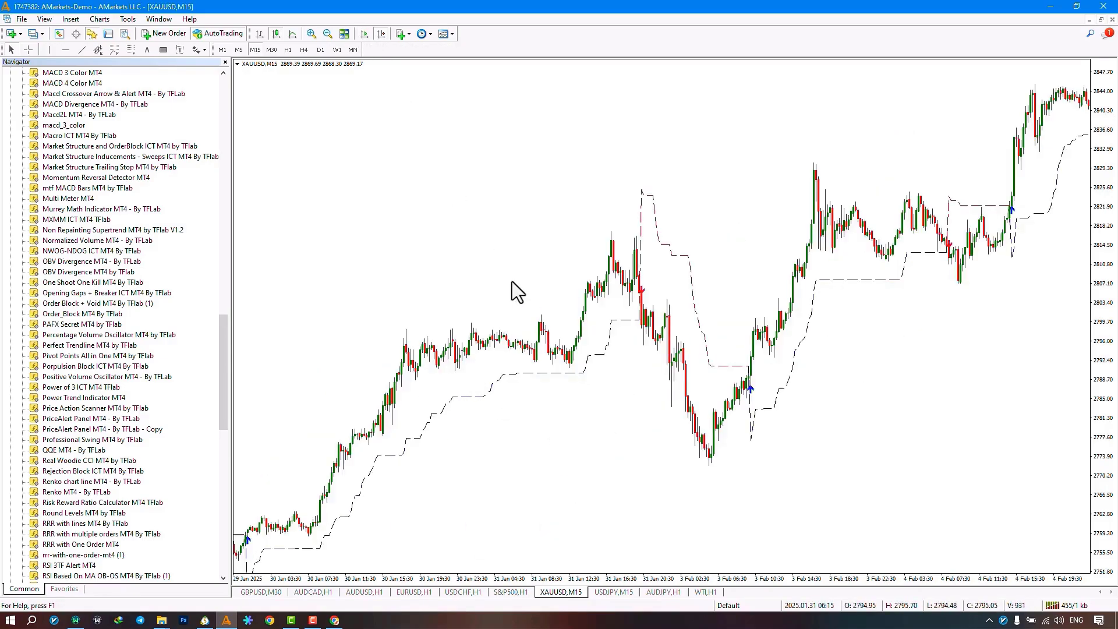
{"action": "scroll", "coordinate": [512, 283], "scroll_direction": "down", "scroll_amount": 6}
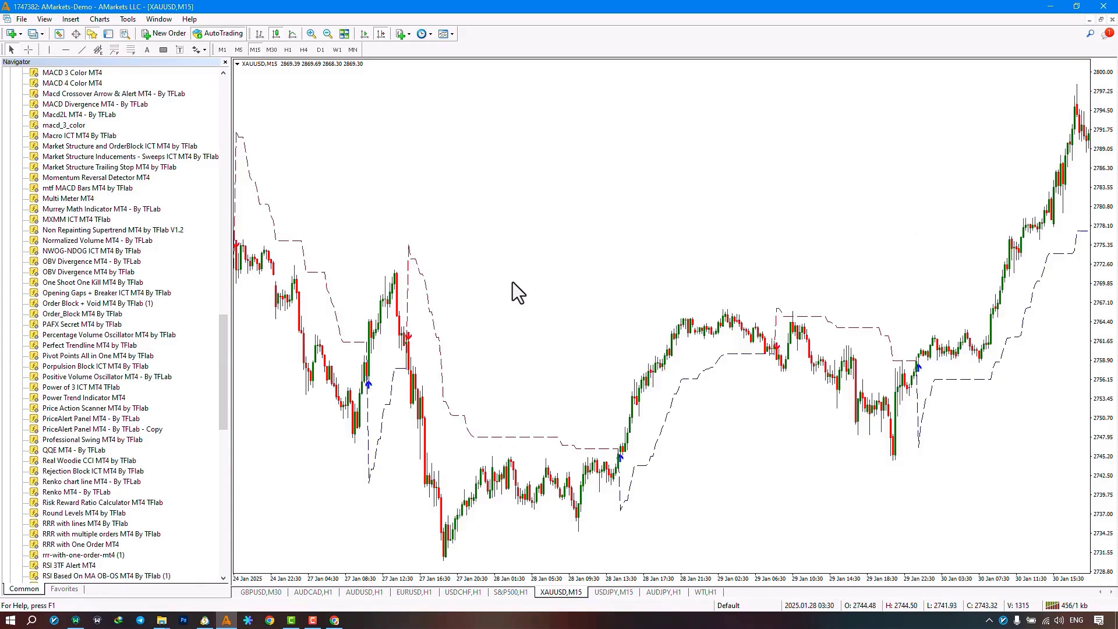
{"action": "scroll", "coordinate": [512, 282], "scroll_direction": "down", "scroll_amount": 4}
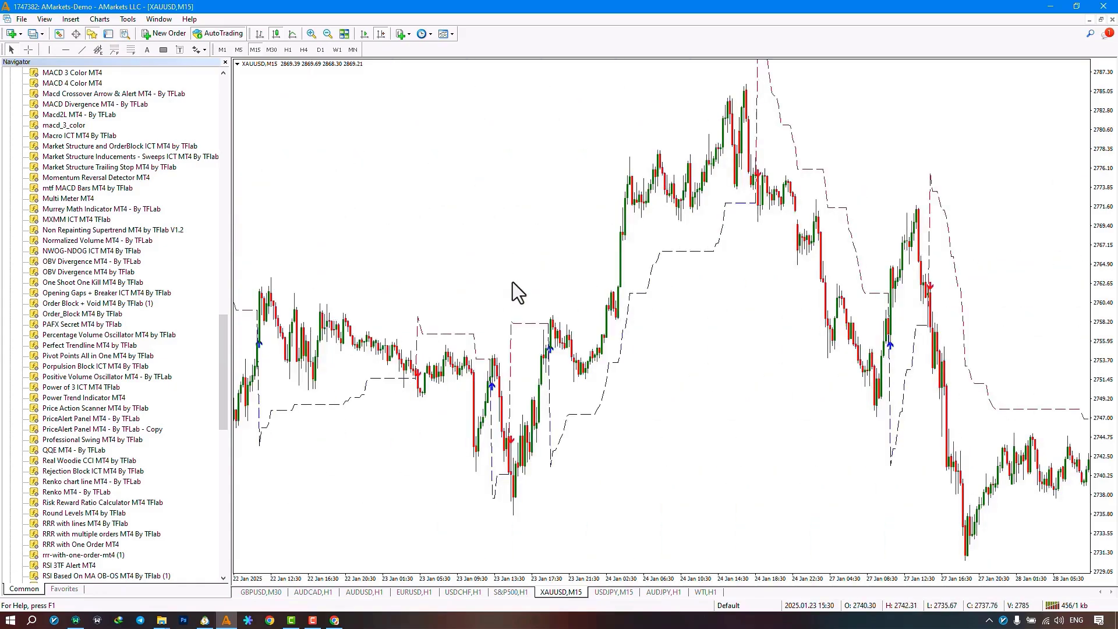
{"action": "scroll", "coordinate": [512, 291], "scroll_direction": "down", "scroll_amount": 1}
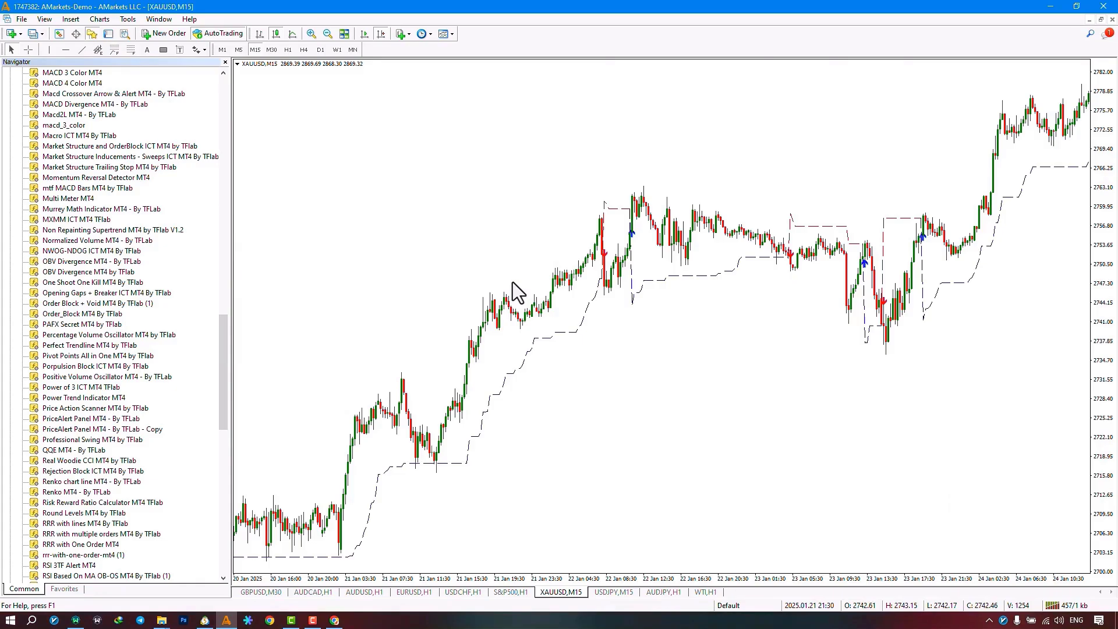
{"action": "scroll", "coordinate": [513, 282], "scroll_direction": "down", "scroll_amount": 6}
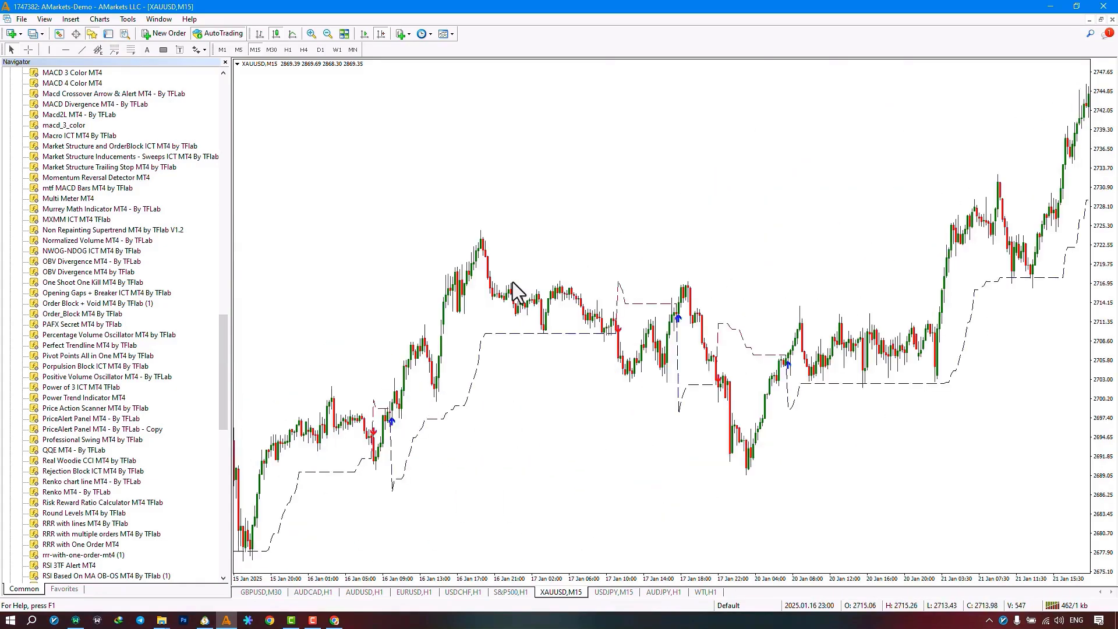
{"action": "scroll", "coordinate": [515, 291], "scroll_direction": "down", "scroll_amount": 6}
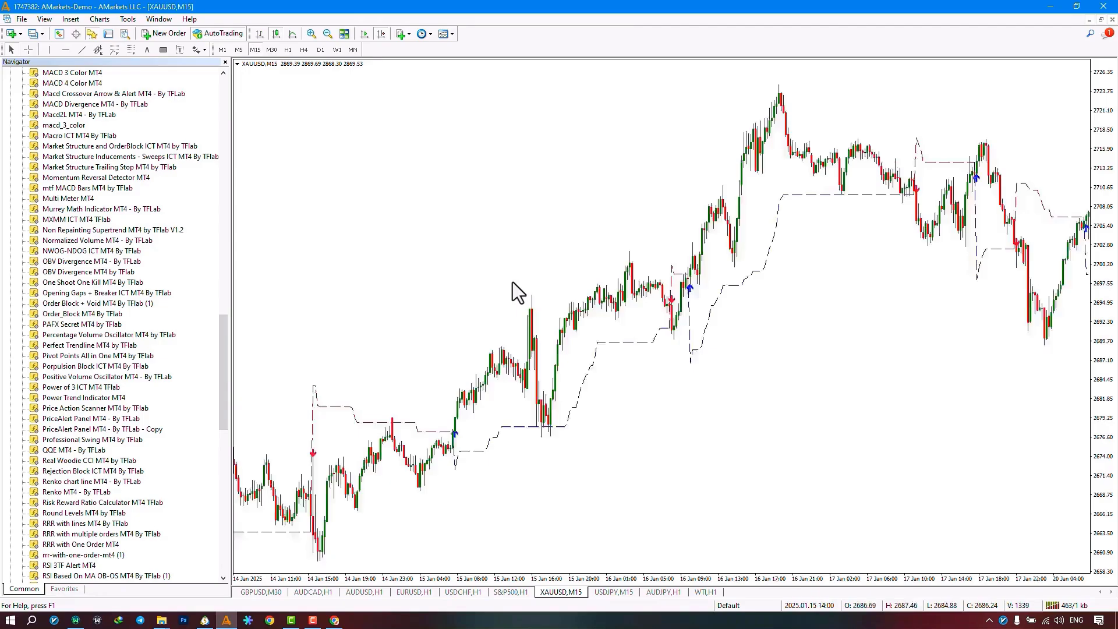
{"action": "scroll", "coordinate": [513, 281], "scroll_direction": "down", "scroll_amount": 5}
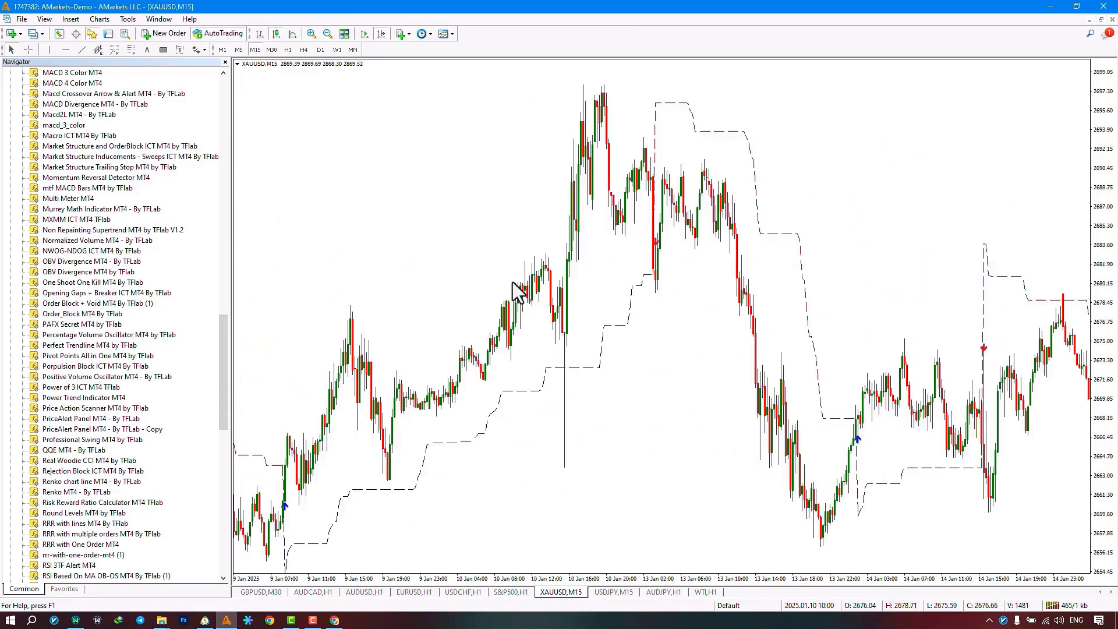
{"action": "scroll", "coordinate": [512, 282], "scroll_direction": "down", "scroll_amount": 4}
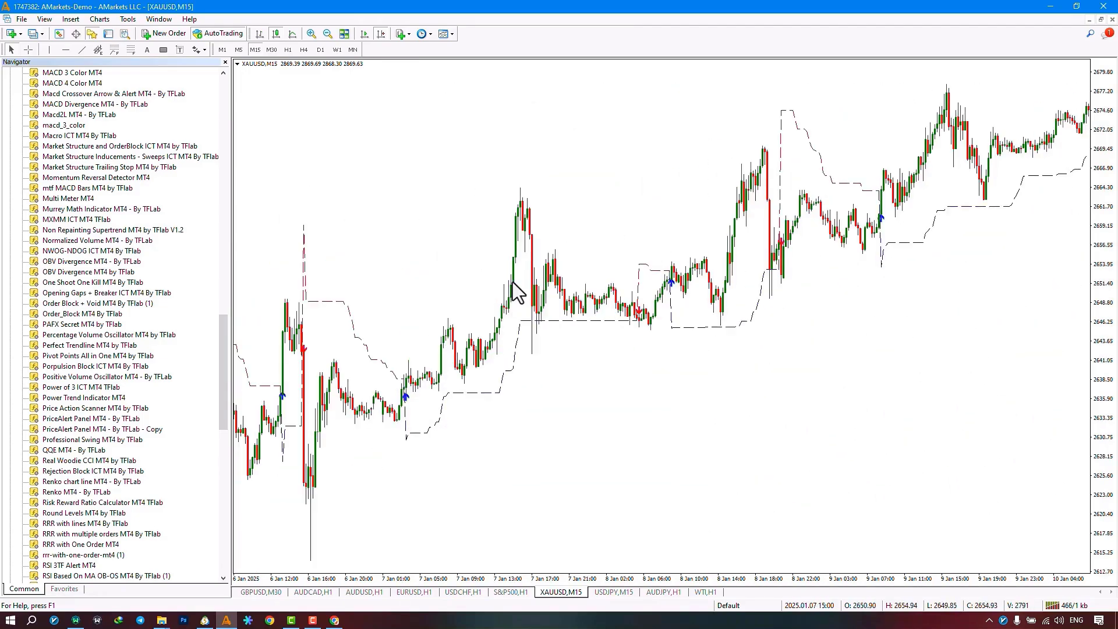
{"action": "scroll", "coordinate": [512, 282], "scroll_direction": "down", "scroll_amount": 4}
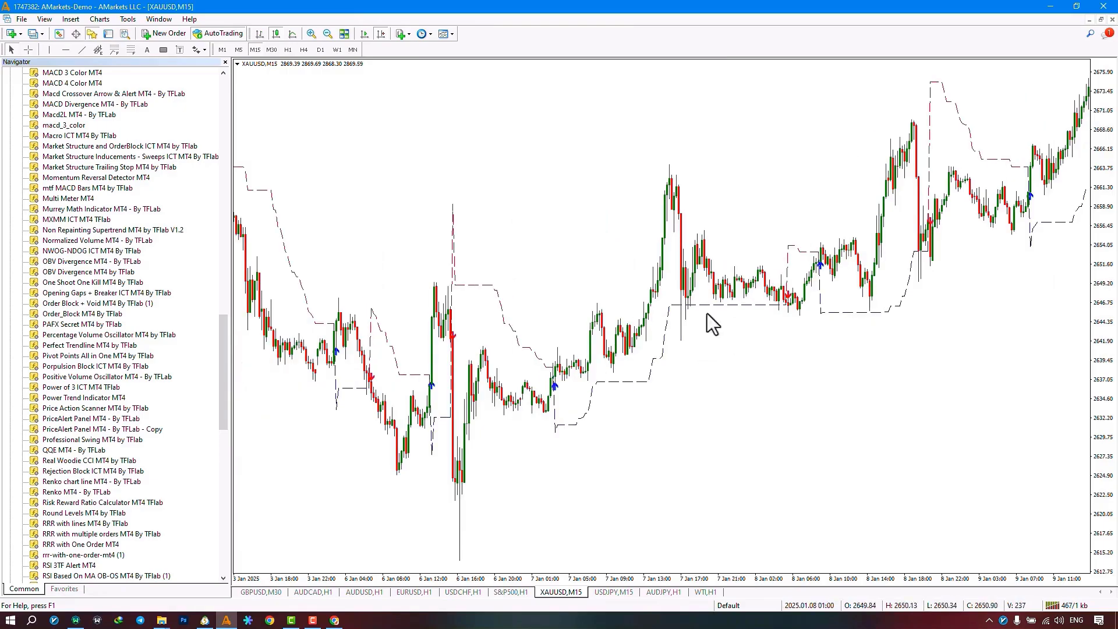
{"action": "scroll", "coordinate": [716, 332], "scroll_direction": "down", "scroll_amount": 4}
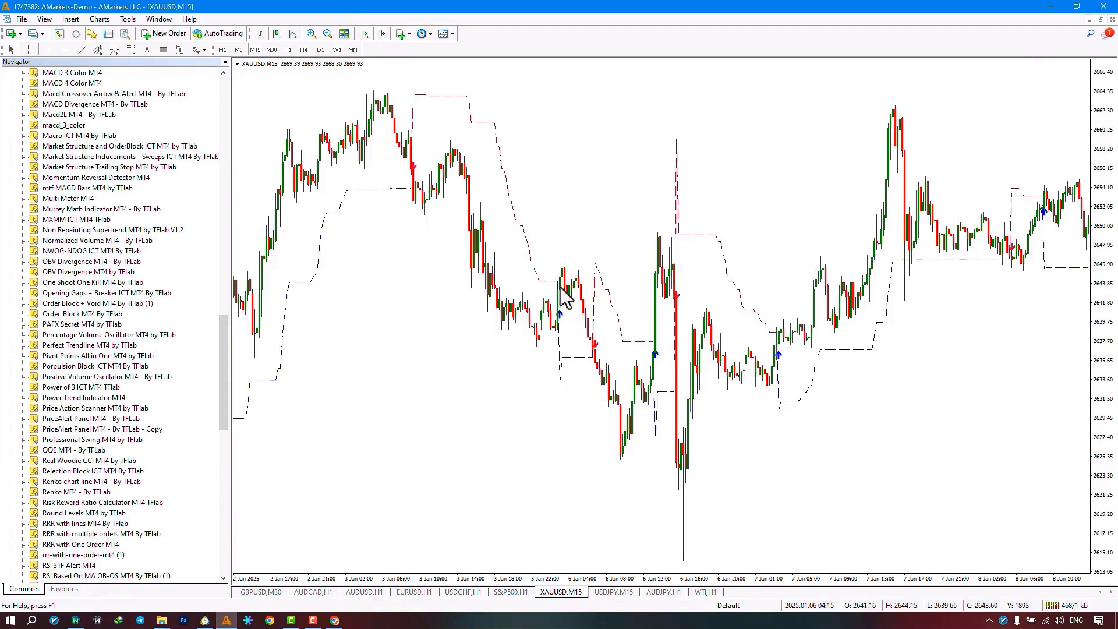
{"action": "scroll", "coordinate": [542, 290], "scroll_direction": "down", "scroll_amount": 2}
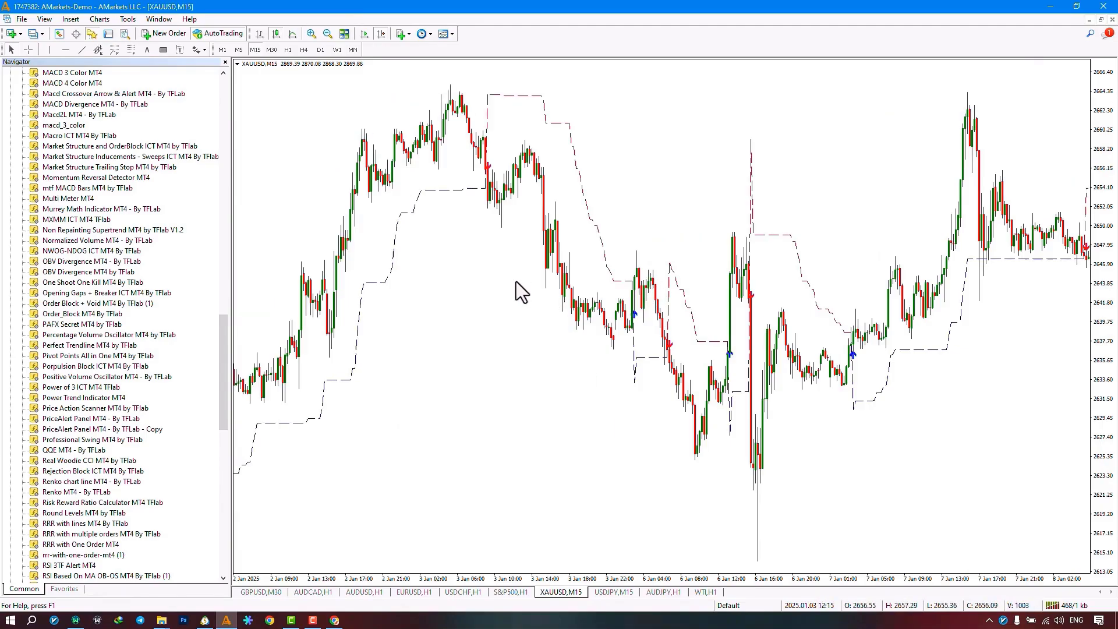
{"action": "scroll", "coordinate": [524, 285], "scroll_direction": "up", "scroll_amount": 15}
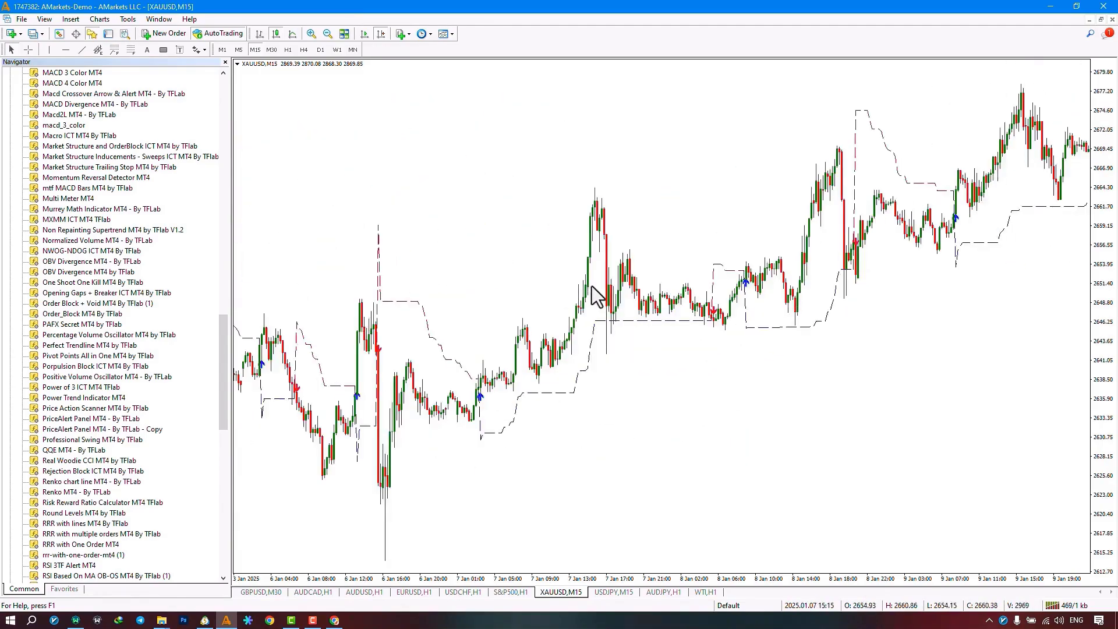
{"action": "scroll", "coordinate": [592, 286], "scroll_direction": "up", "scroll_amount": 3}
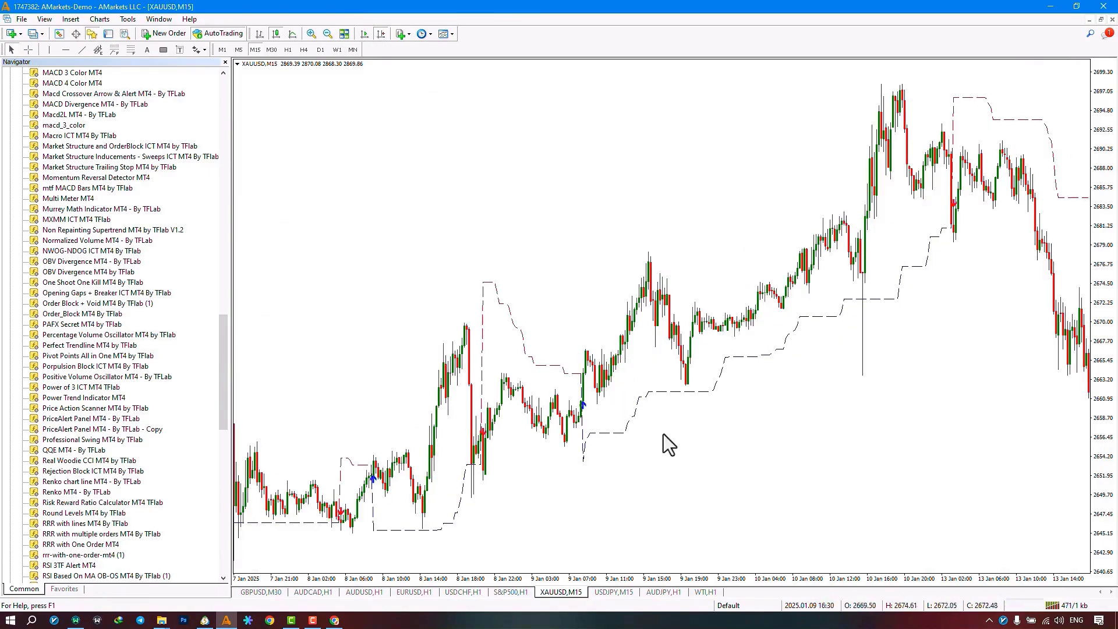
{"action": "scroll", "coordinate": [797, 340], "scroll_direction": "up", "scroll_amount": 15}
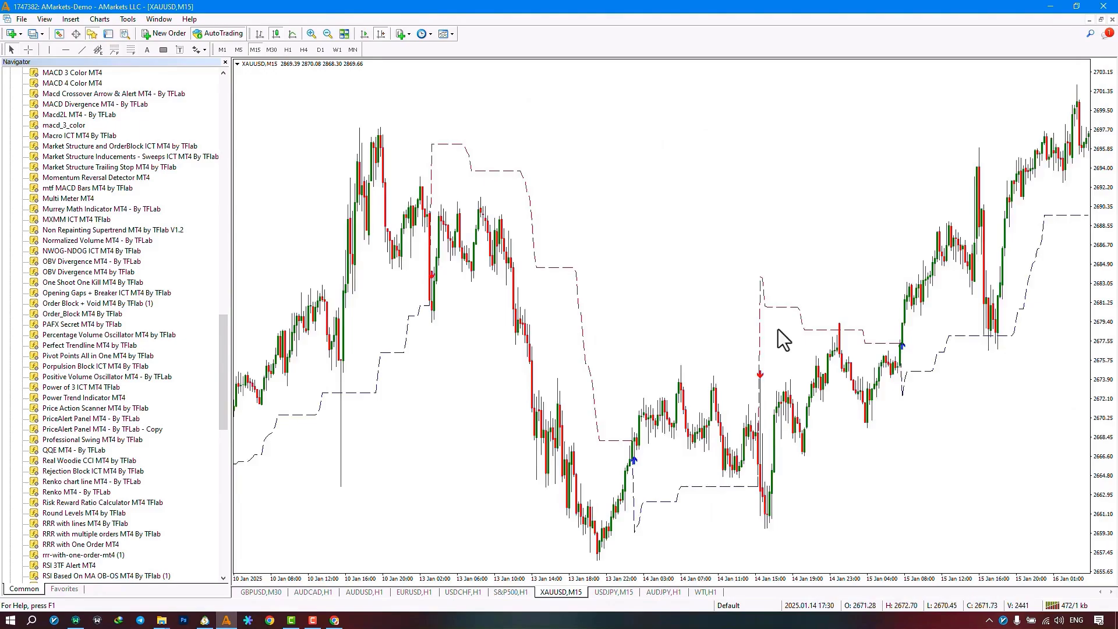
{"action": "scroll", "coordinate": [778, 330], "scroll_direction": "up", "scroll_amount": 10}
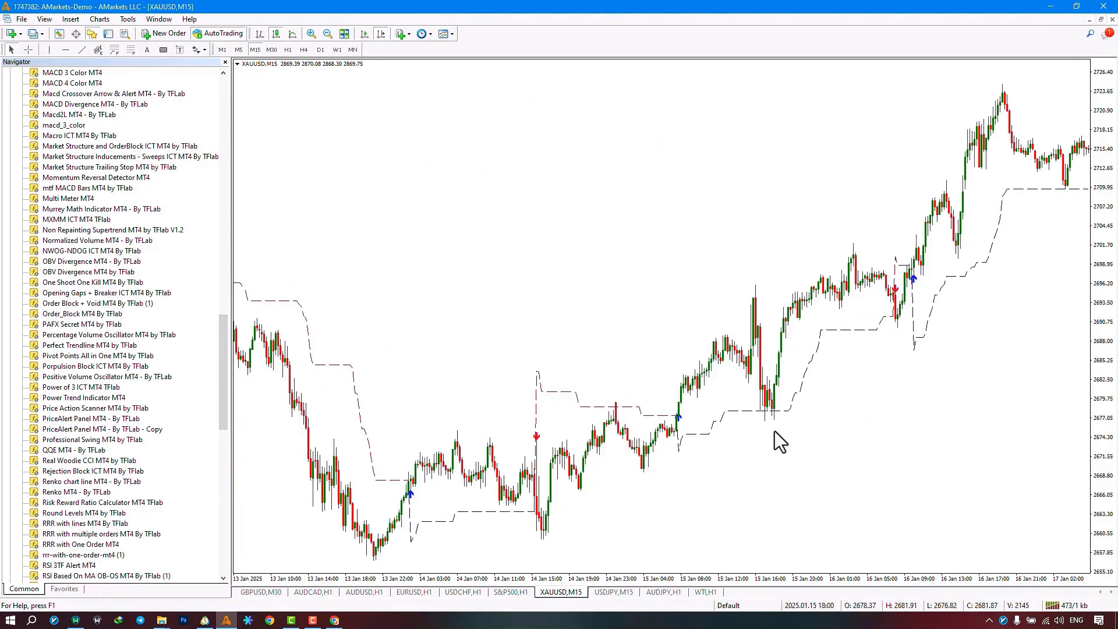
{"action": "scroll", "coordinate": [775, 430], "scroll_direction": "up", "scroll_amount": 12}
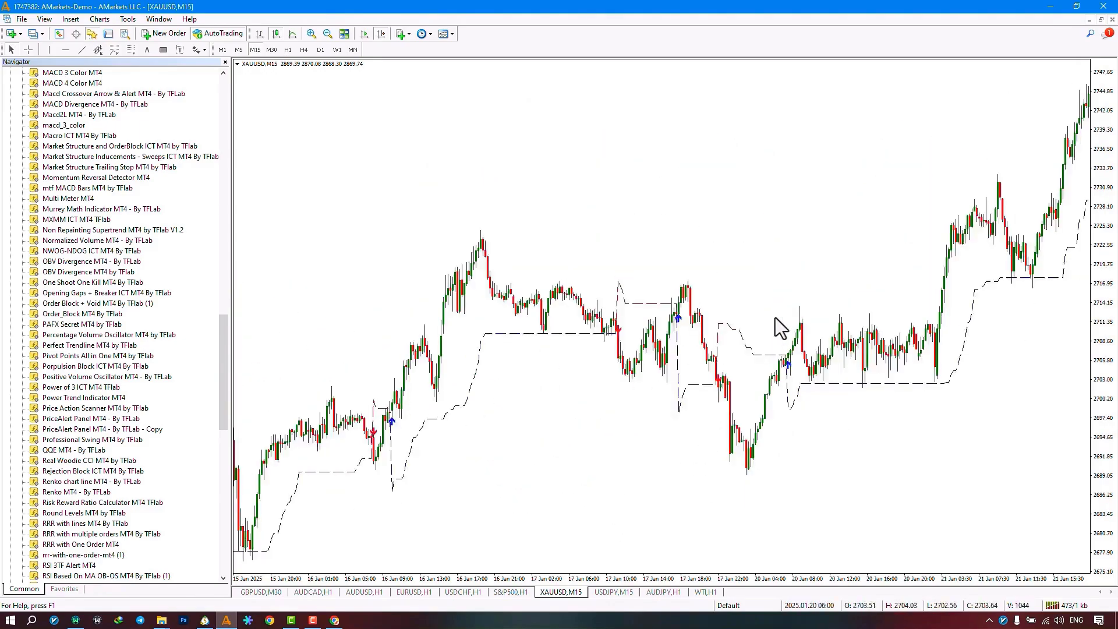
{"action": "scroll", "coordinate": [773, 315], "scroll_direction": "up", "scroll_amount": 20}
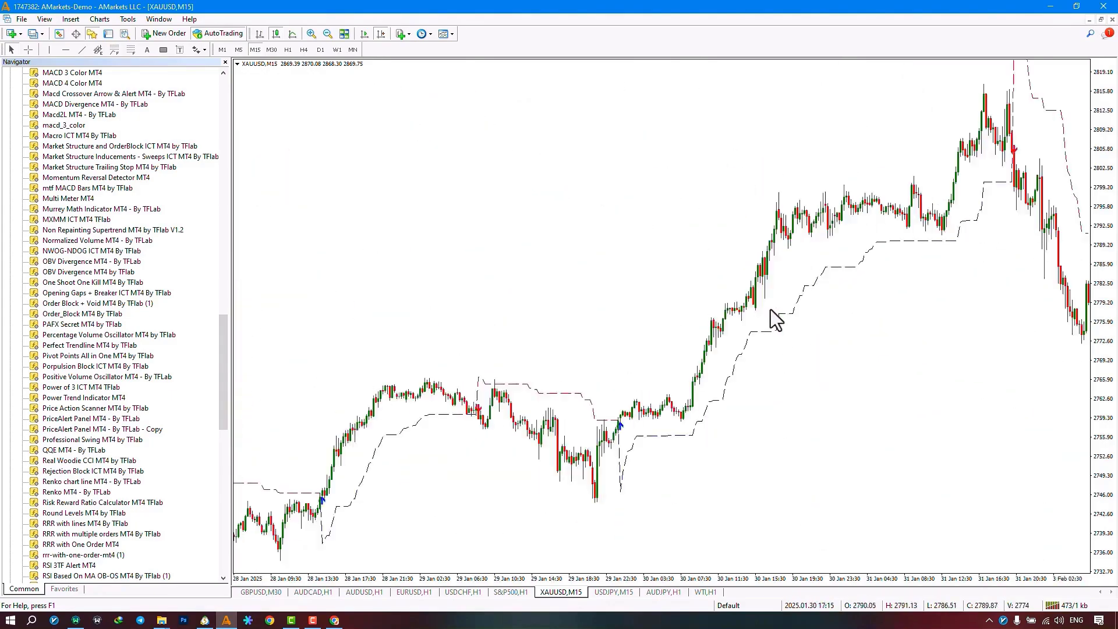
{"action": "scroll", "coordinate": [770, 309], "scroll_direction": "up", "scroll_amount": 10}
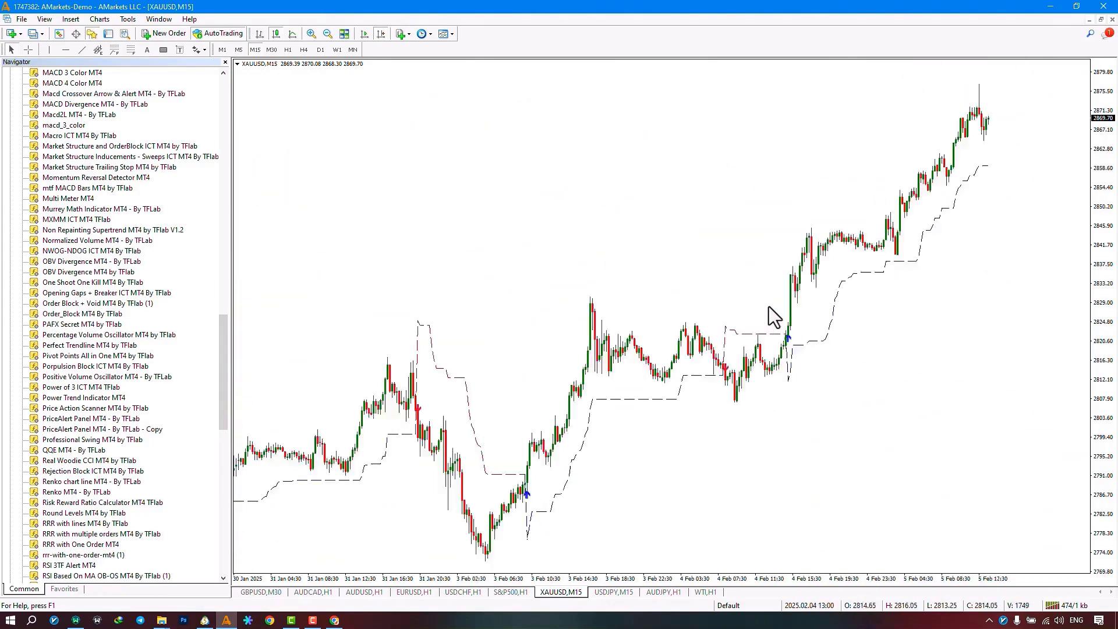
Step: Open the Supertrend's properties from the chart's Indicators List and view its input parameters
{"action": "right_click", "coordinate": [557, 203]}
{"action": "left_click", "coordinate": [593, 271]}
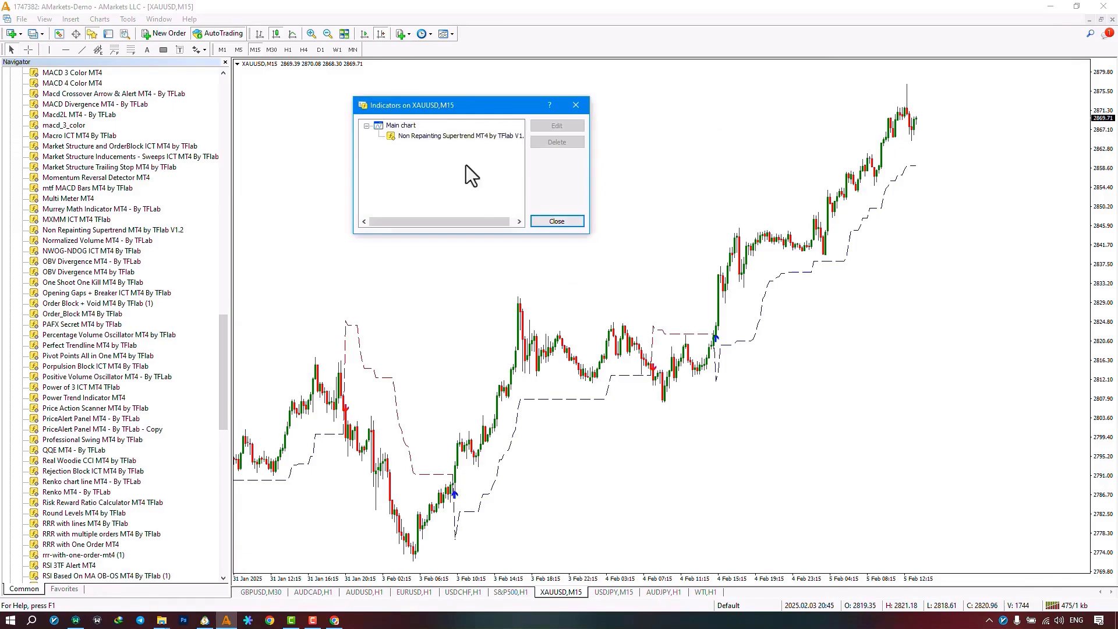
{"action": "double_click", "coordinate": [449, 140]}
{"action": "left_click", "coordinate": [373, 113]}
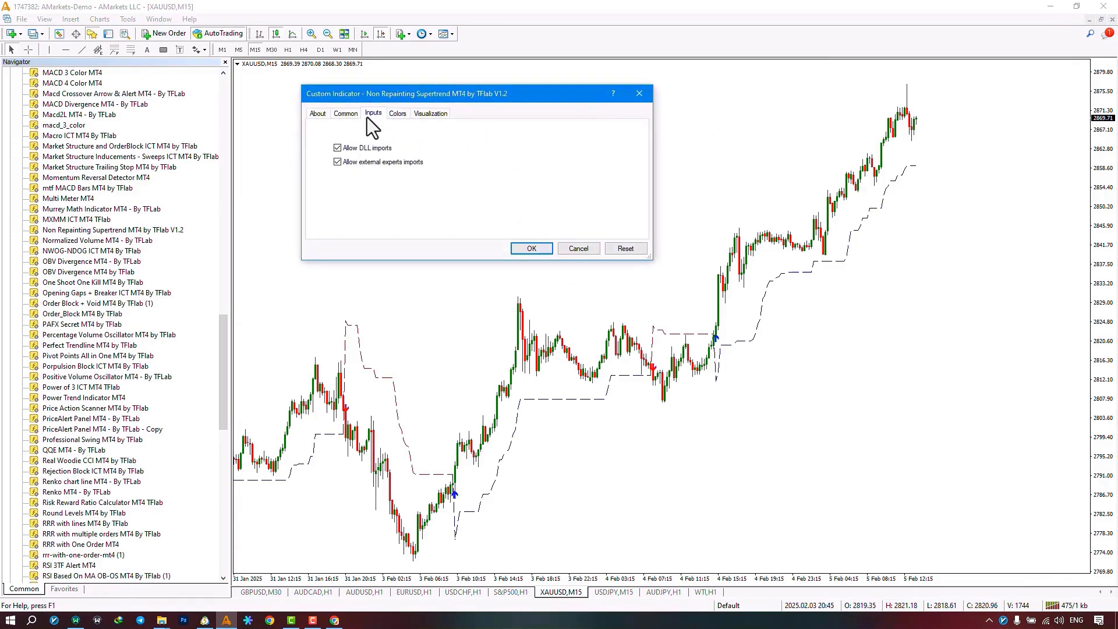
{"action": "left_click", "coordinate": [461, 148]}
{"action": "left_click", "coordinate": [464, 155]}
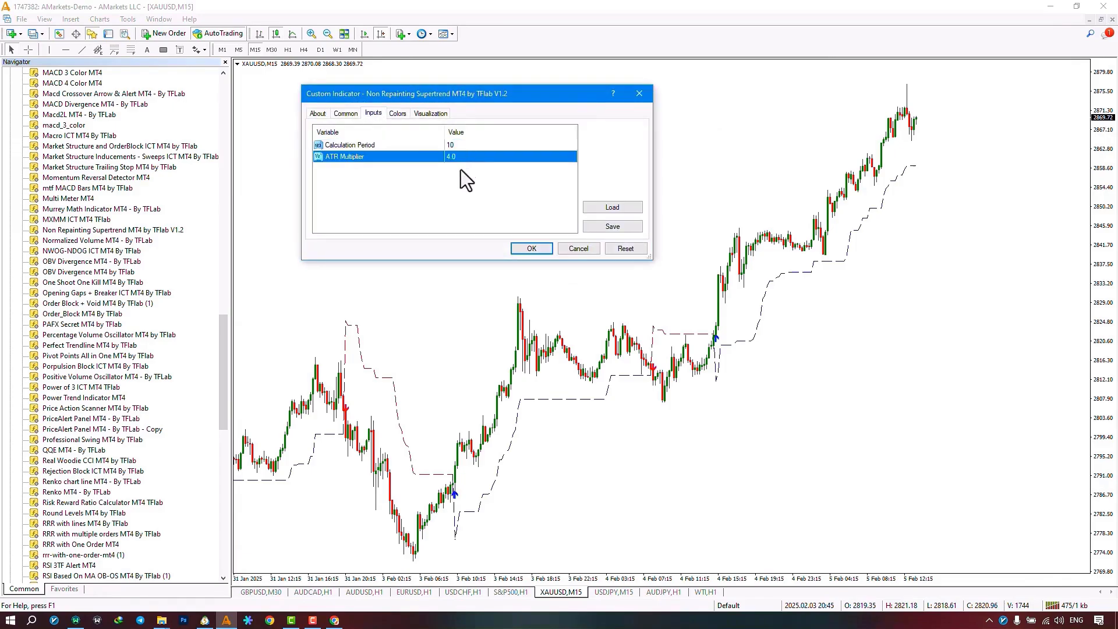
{"action": "left_click", "coordinate": [461, 149]}
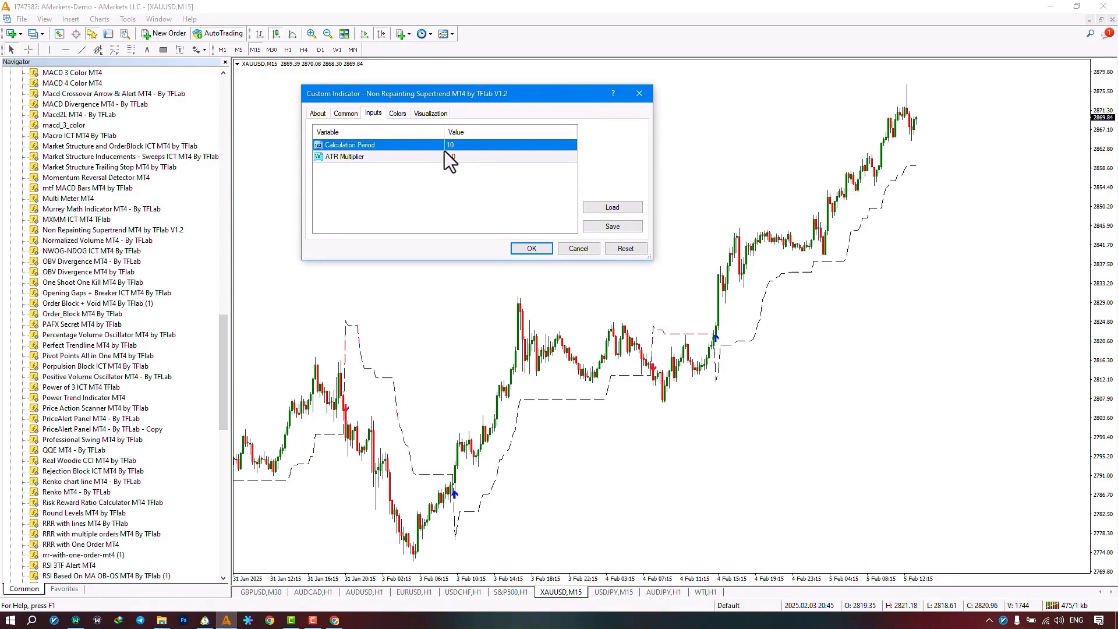
{"action": "left_click", "coordinate": [462, 149]}
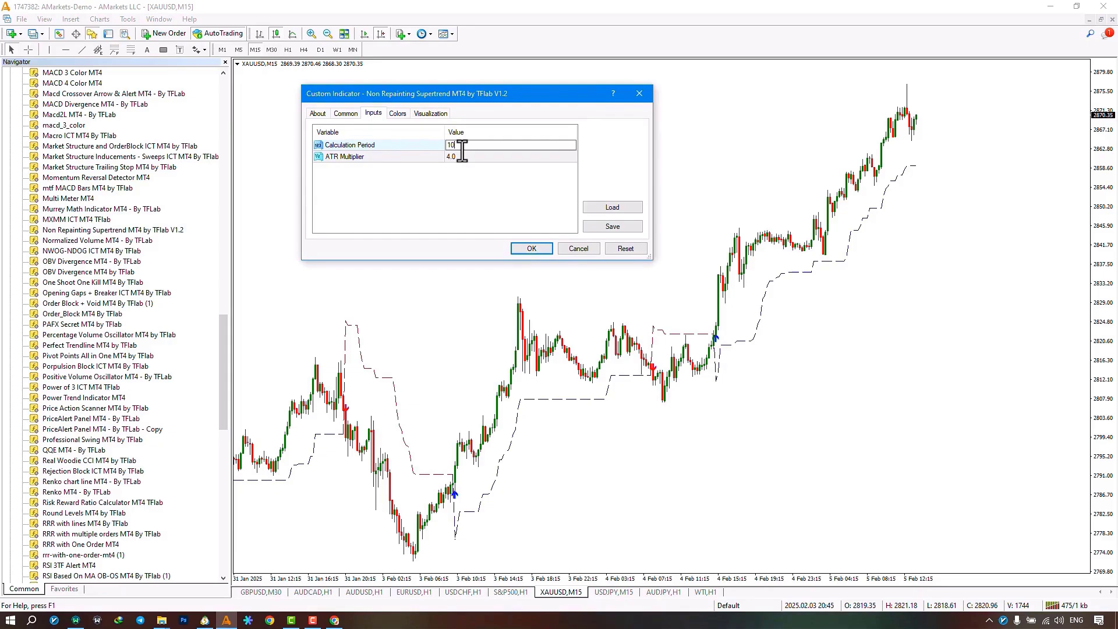
{"action": "left_click", "coordinate": [468, 156]}
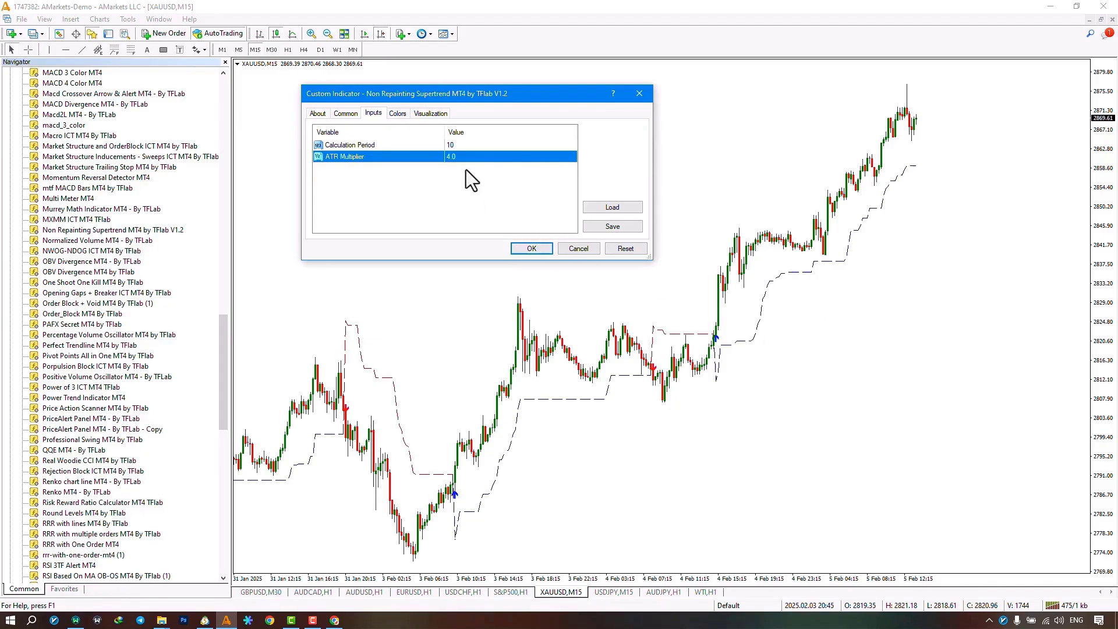
Step: Set Calculation Period to 21 and ATR Multiplier to 10, and apply the settings
{"action": "double_click", "coordinate": [466, 146]}
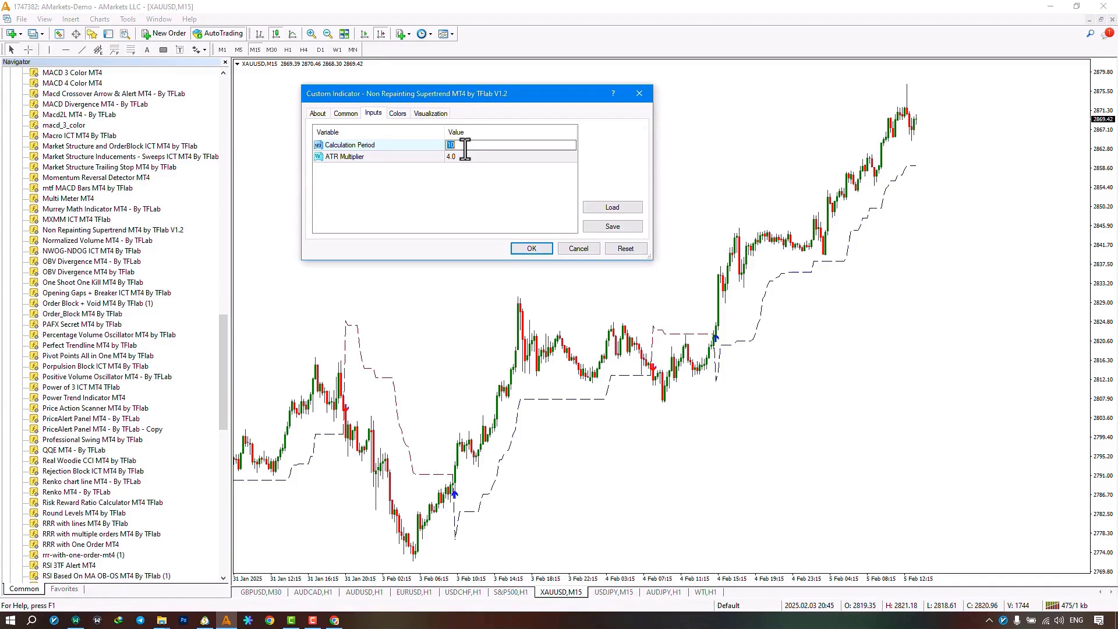
{"action": "type", "text": "21"}
{"action": "double_click", "coordinate": [471, 158]}
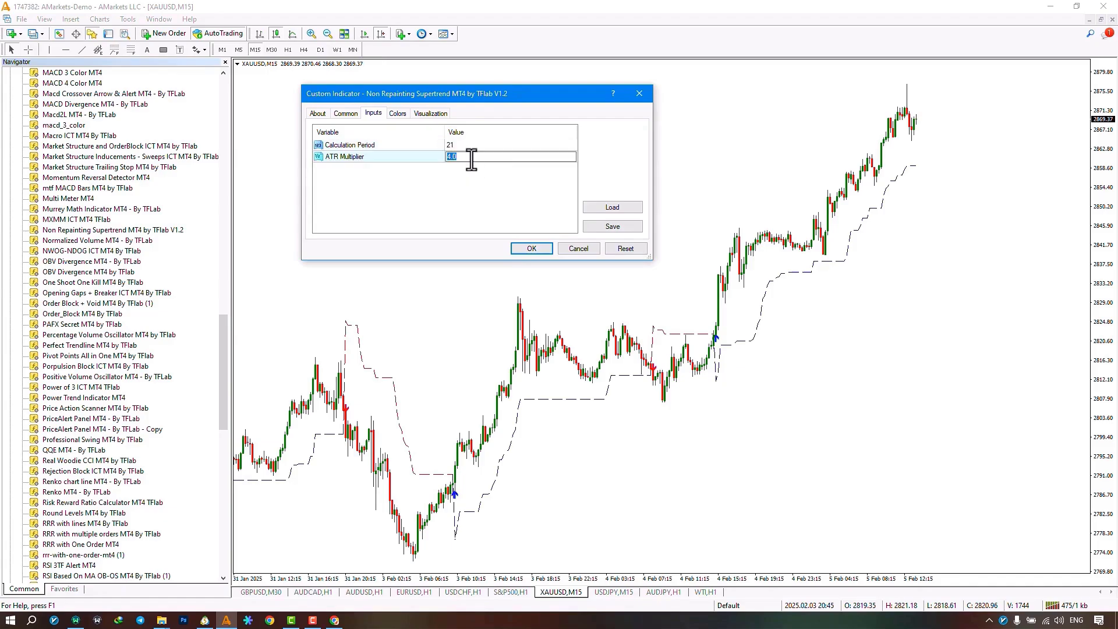
{"action": "type", "text": "10"}
{"action": "left_click", "coordinate": [470, 202]}
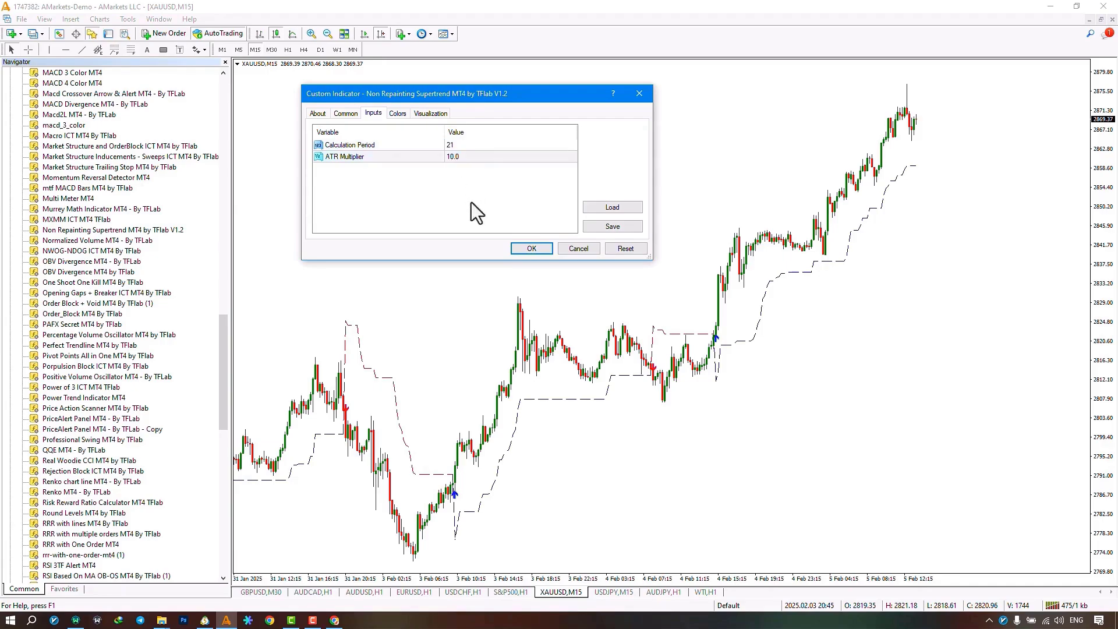
{"action": "left_click", "coordinate": [529, 247]}
{"action": "left_click", "coordinate": [549, 222]}
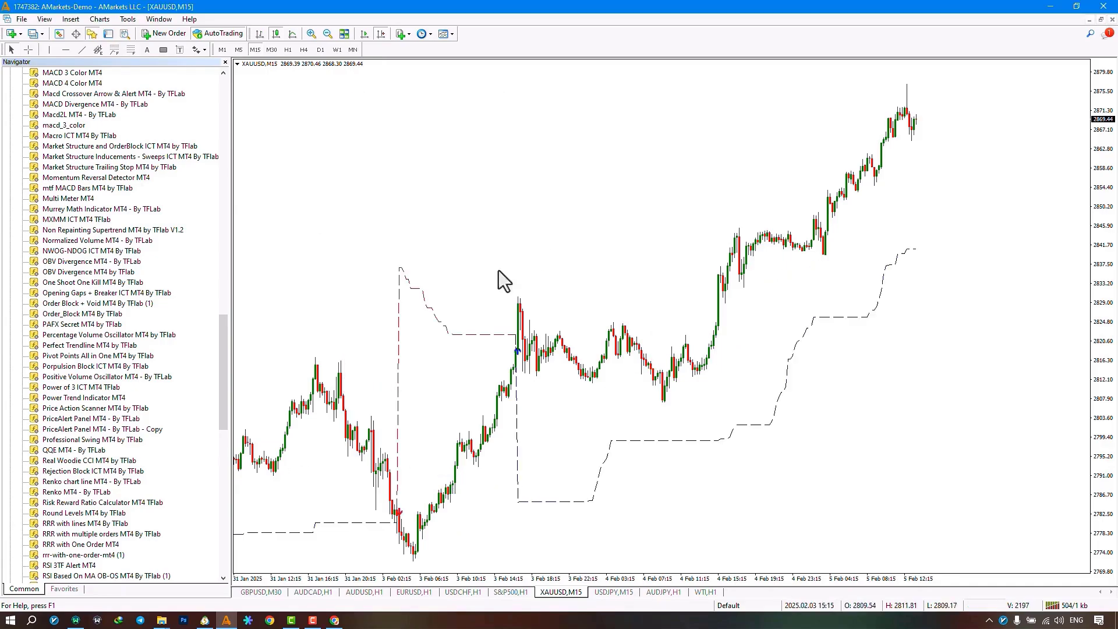
{"action": "scroll", "coordinate": [452, 319], "scroll_direction": "down", "scroll_amount": 10}
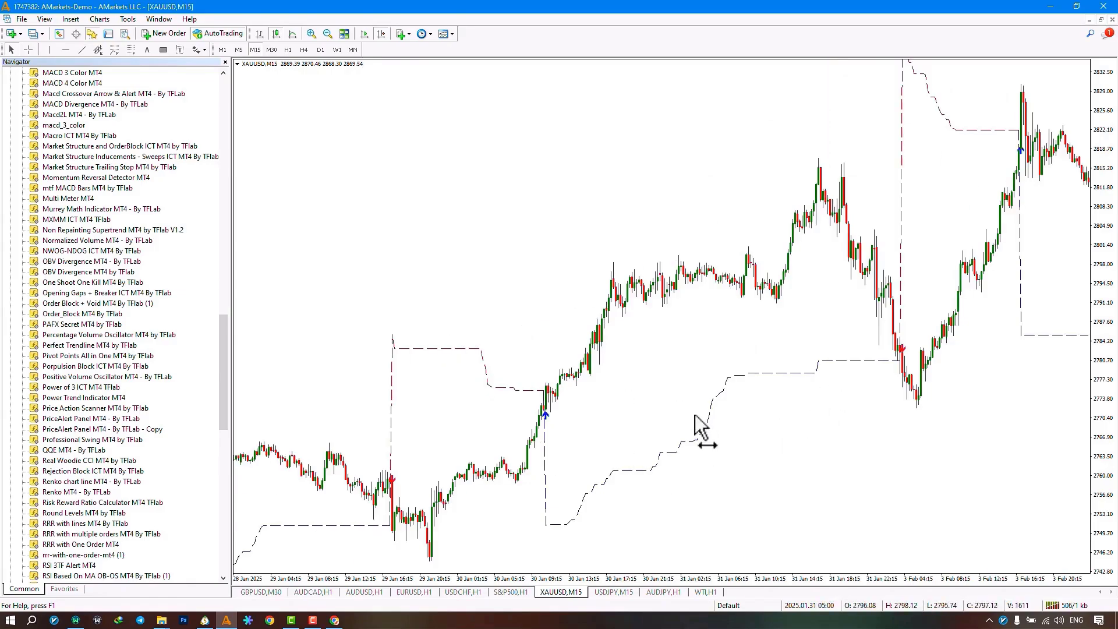
{"action": "scroll", "coordinate": [629, 398], "scroll_direction": "up", "scroll_amount": 3}
{"action": "scroll", "coordinate": [670, 379], "scroll_direction": "up", "scroll_amount": 6}
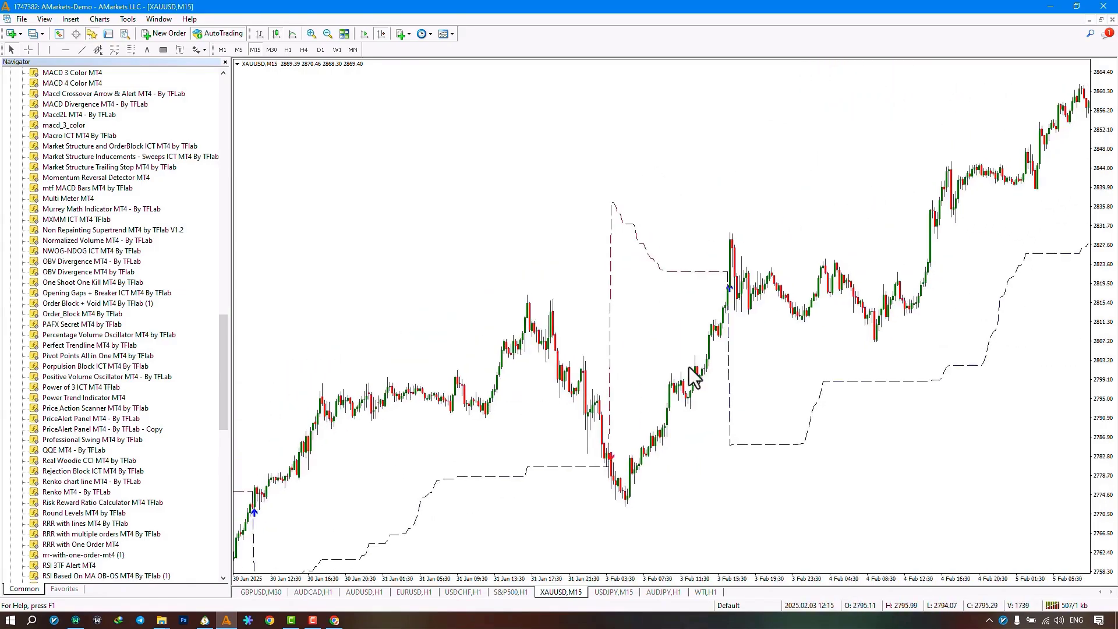
{"action": "scroll", "coordinate": [692, 378], "scroll_direction": "up", "scroll_amount": 6}
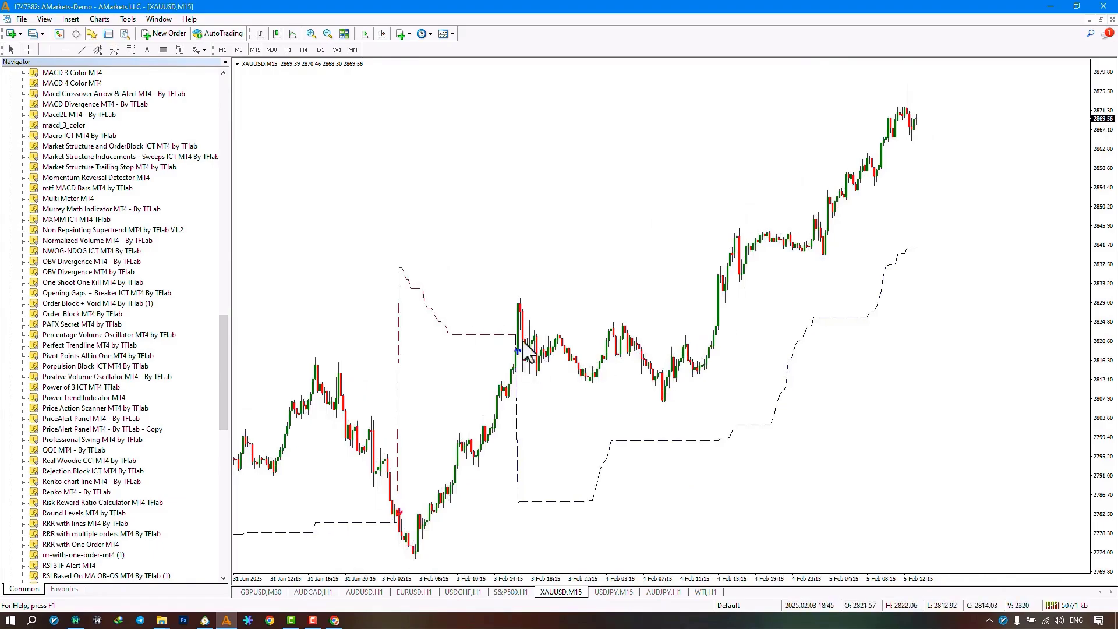
{"action": "left_click_drag", "start_coordinate": [513, 407], "coordinate": [502, 199]}
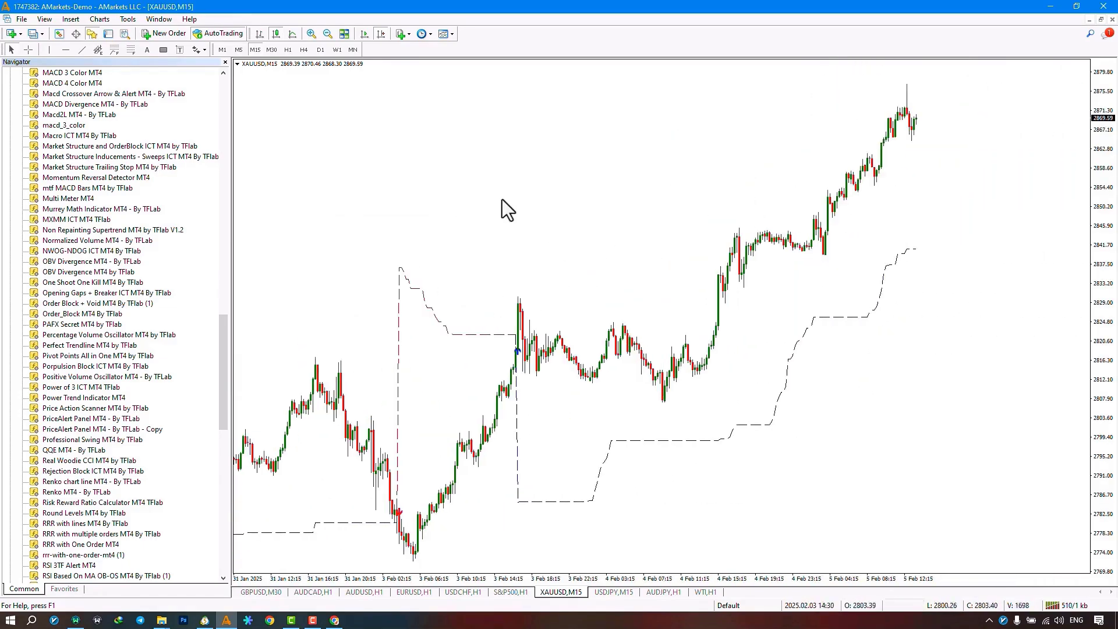